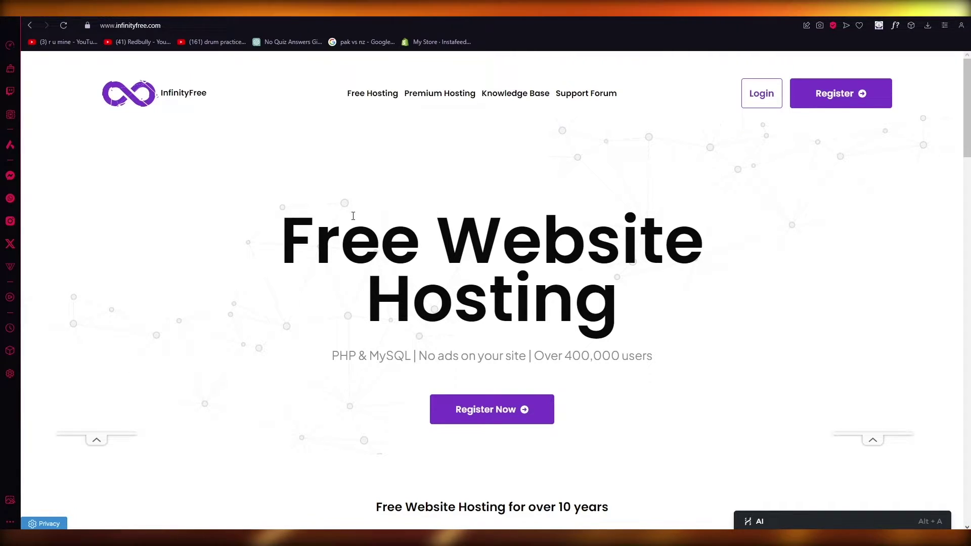
Step: Look over the Free Website Hosting landing page
{"action": "left_click_drag", "start_coordinate": [282, 223], "coordinate": [665, 317]}
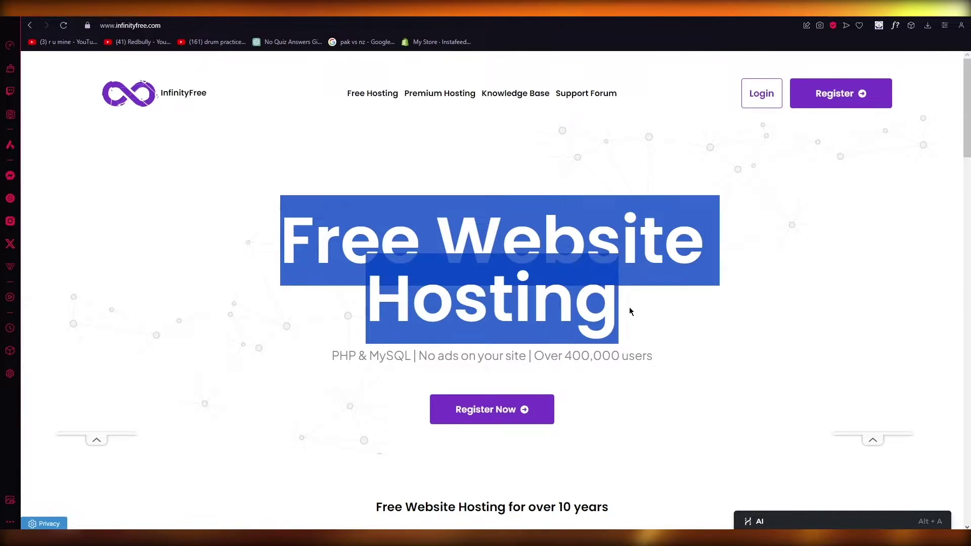
{"action": "left_click", "coordinate": [665, 317]}
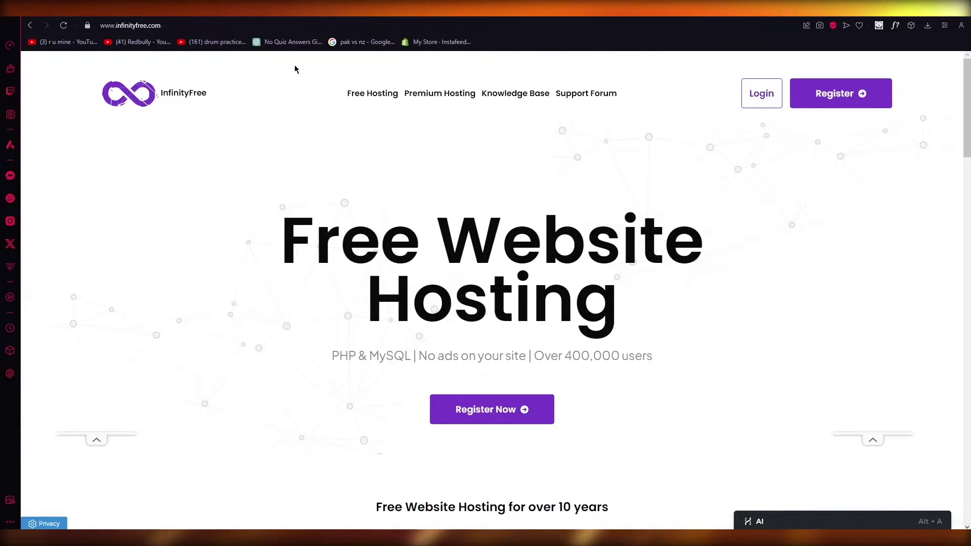
{"action": "scroll", "coordinate": [259, 196], "scroll_direction": "down", "scroll_amount": 4}
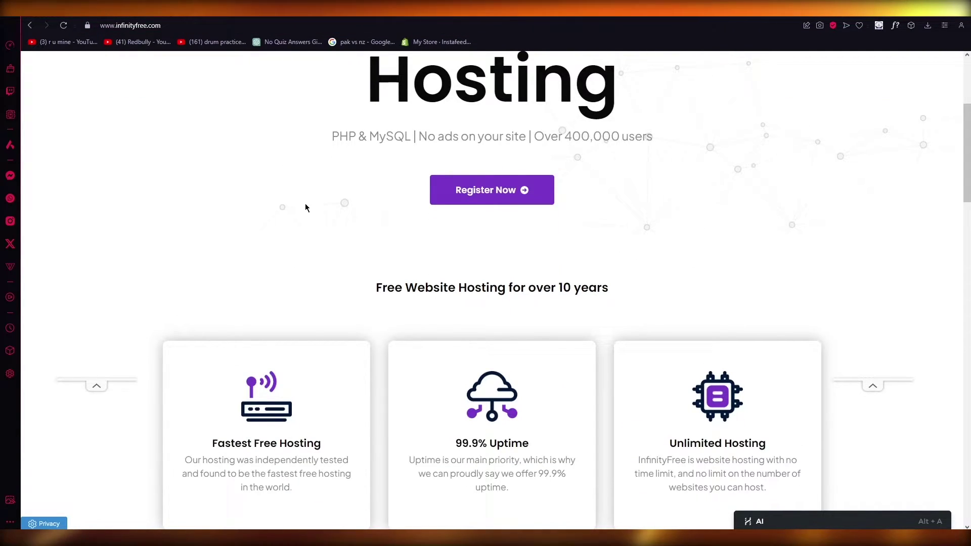
{"action": "scroll", "coordinate": [305, 204], "scroll_direction": "up", "scroll_amount": 4}
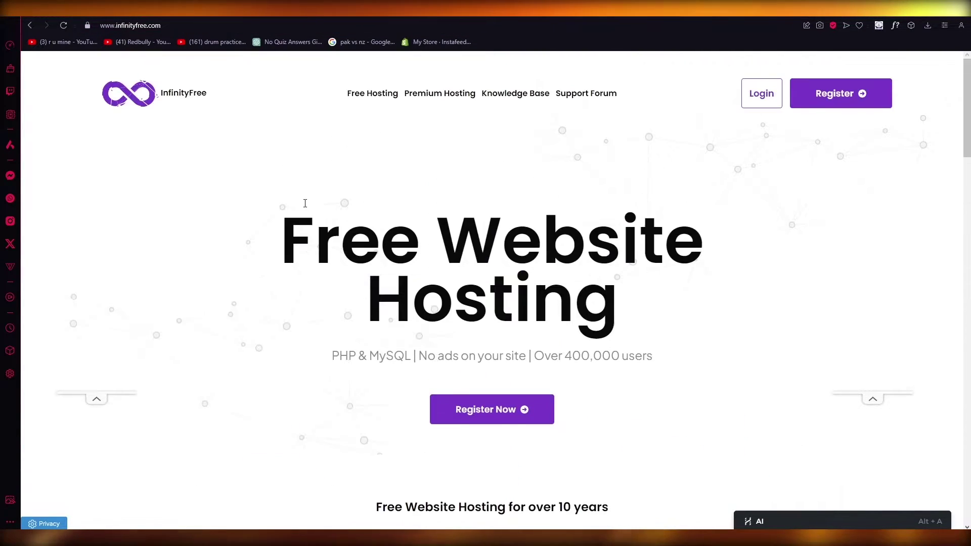
Step: Open the Register form and paste the copied email address
{"action": "left_click", "coordinate": [818, 96]}
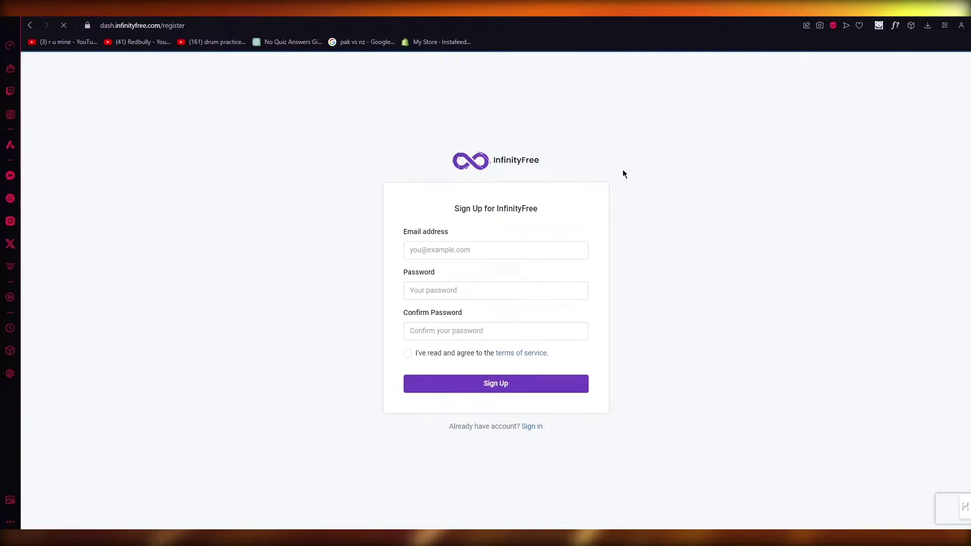
{"action": "left_click", "coordinate": [445, 248]}
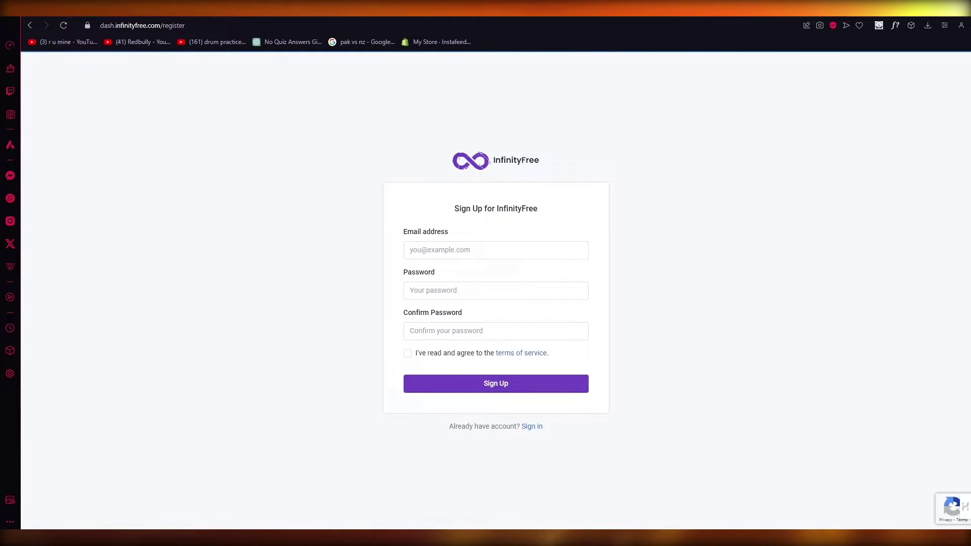
{"action": "left_click", "coordinate": [425, 256]}
{"action": "right_click", "coordinate": [425, 256]}
{"action": "left_click", "coordinate": [455, 327]}
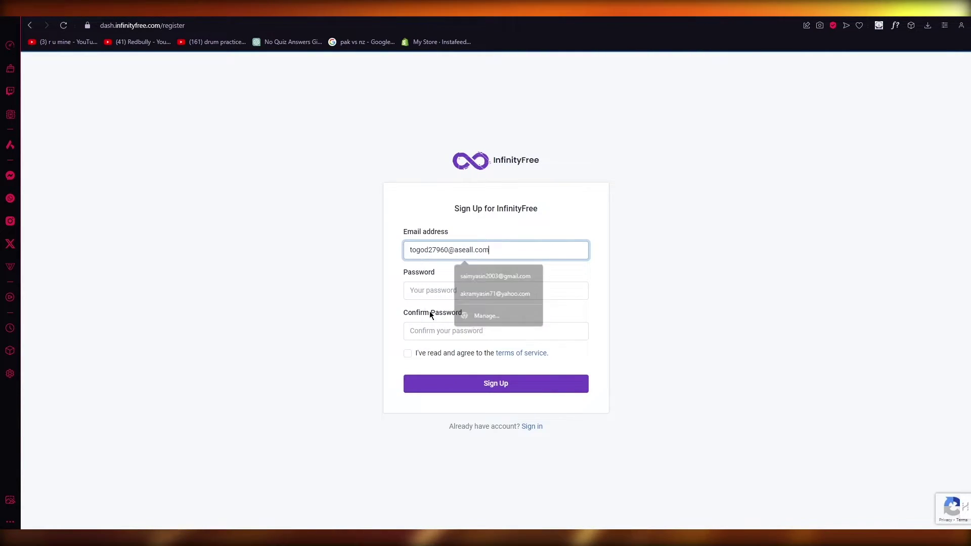
{"action": "left_click", "coordinate": [424, 291]}
{"action": "type", "text": "a"}
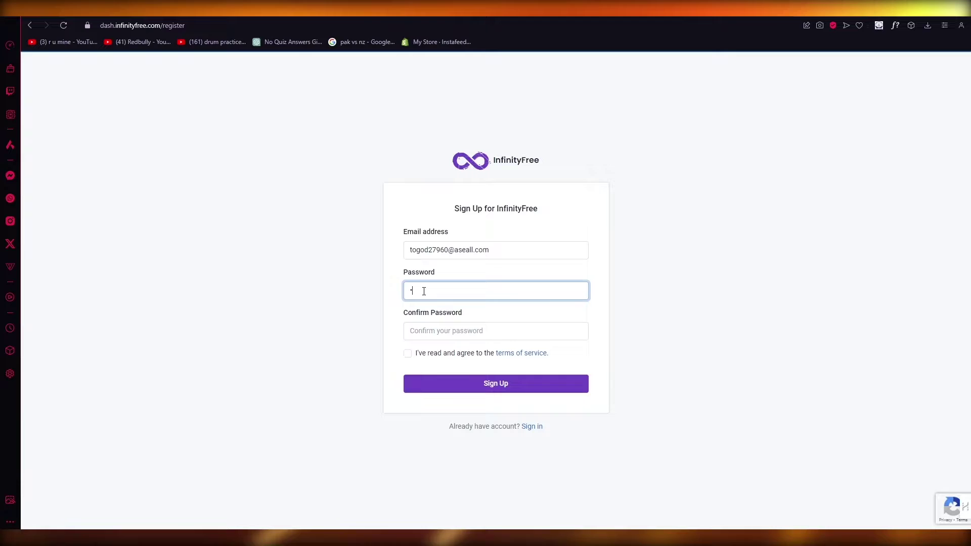
{"action": "type", "text": "aa"}
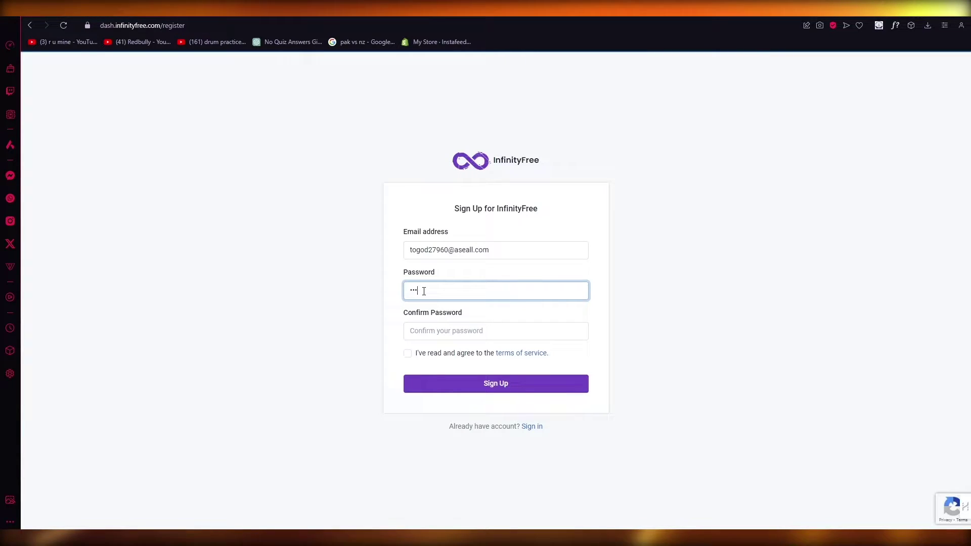
{"action": "type", "text": "aaa"}
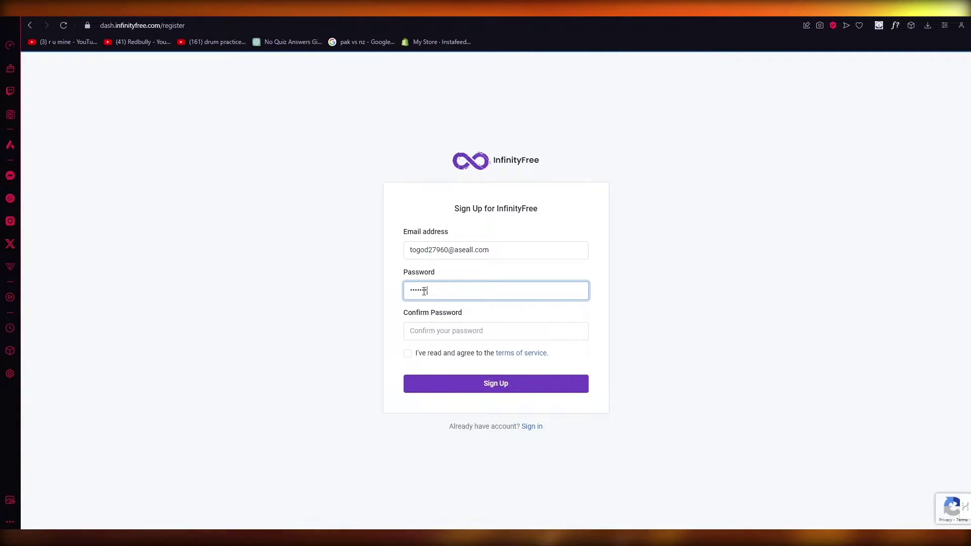
{"action": "left_click", "coordinate": [442, 329]}
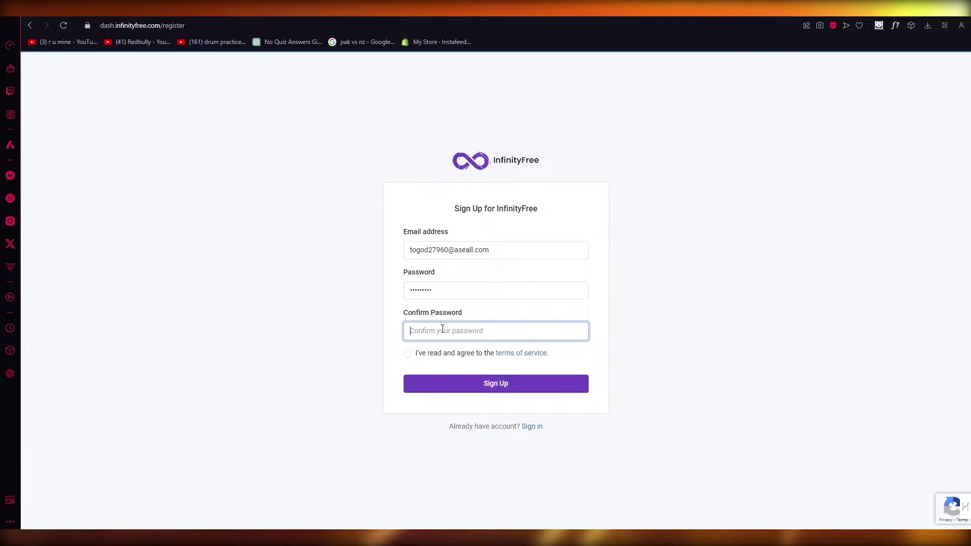
{"action": "type", "text": "a"}
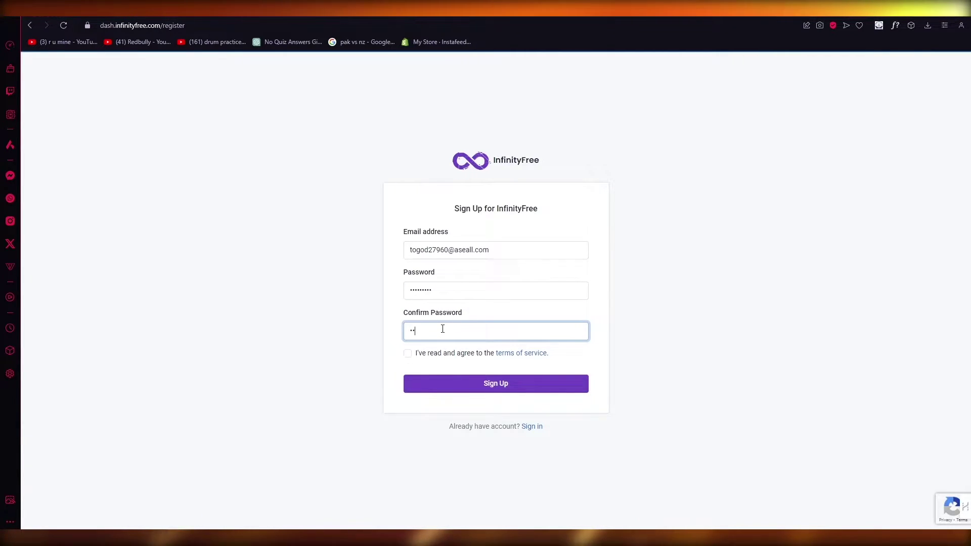
{"action": "type", "text": "aaaaa"}
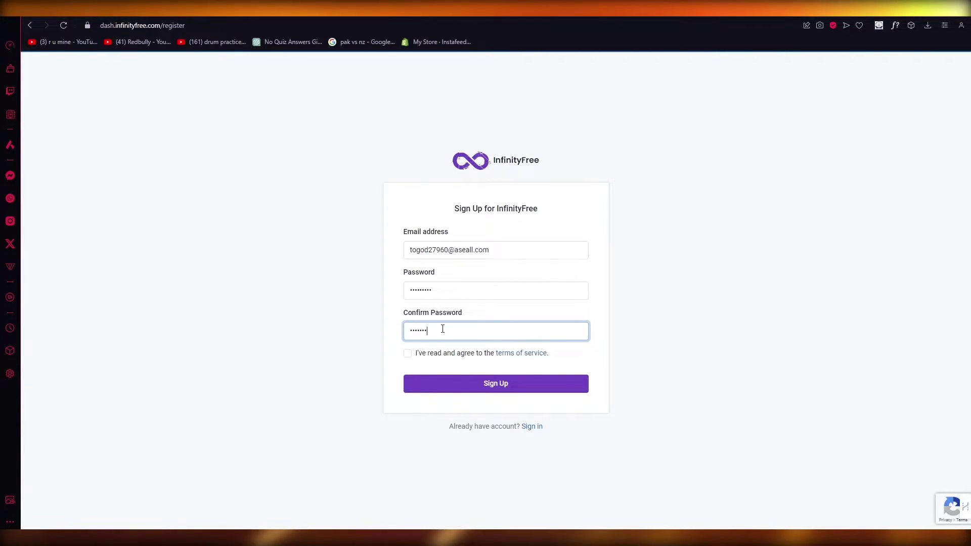
{"action": "type", "text": "aa"}
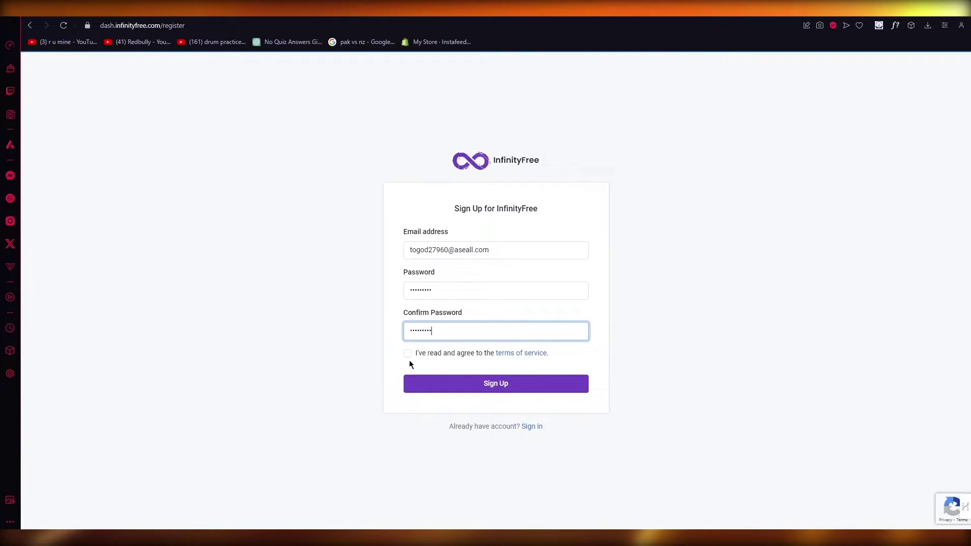
{"action": "left_click", "coordinate": [407, 353]}
{"action": "left_click", "coordinate": [456, 390]}
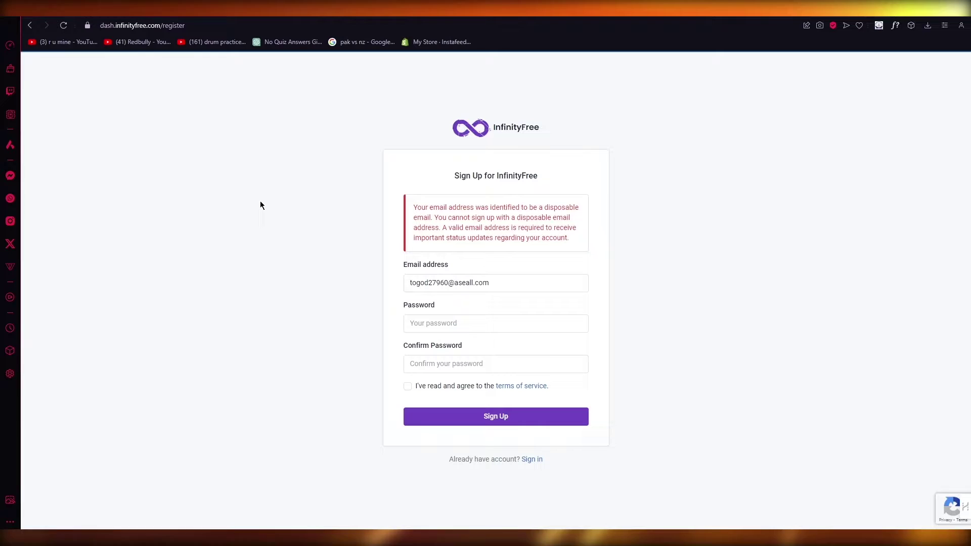
Step: Replace the rejected email with a saved email suggestion
{"action": "left_click_drag", "start_coordinate": [504, 284], "coordinate": [368, 285]}
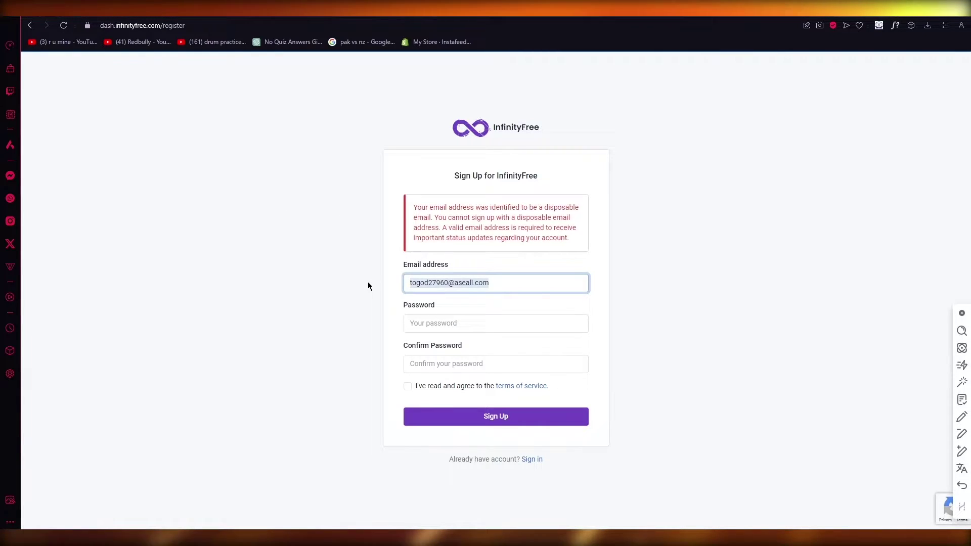
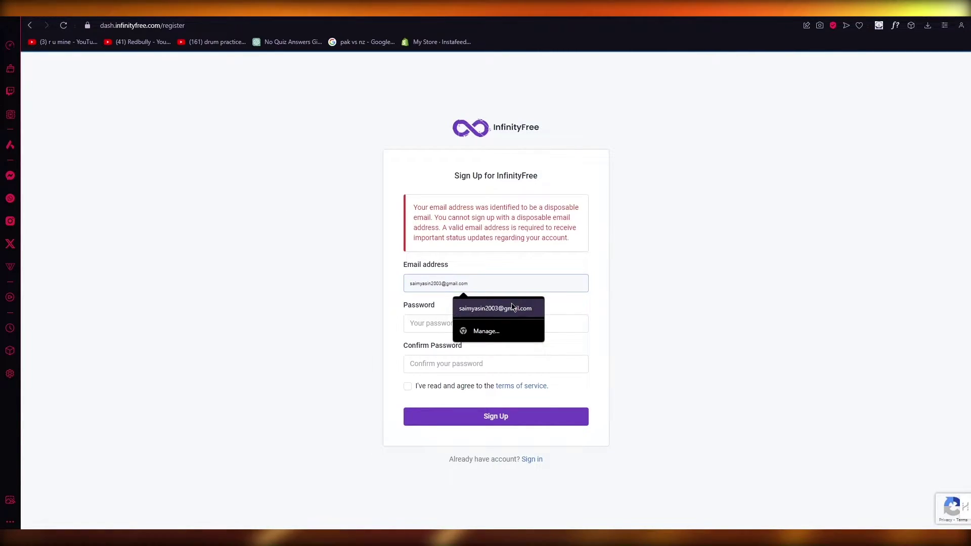
{"action": "left_click", "coordinate": [512, 308]}
{"action": "left_click", "coordinate": [451, 319]}
{"action": "type", "text": "s"}
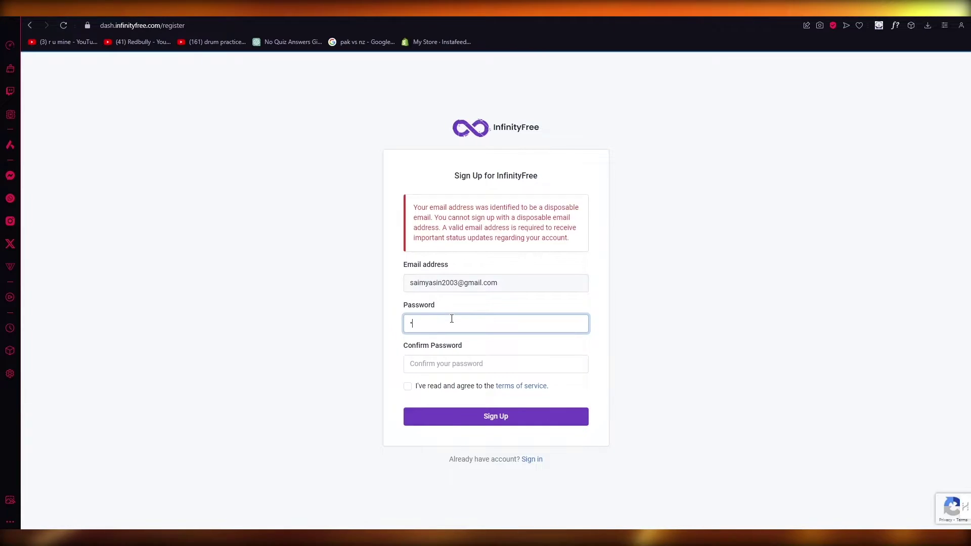
{"action": "type", "text": "aimy"}
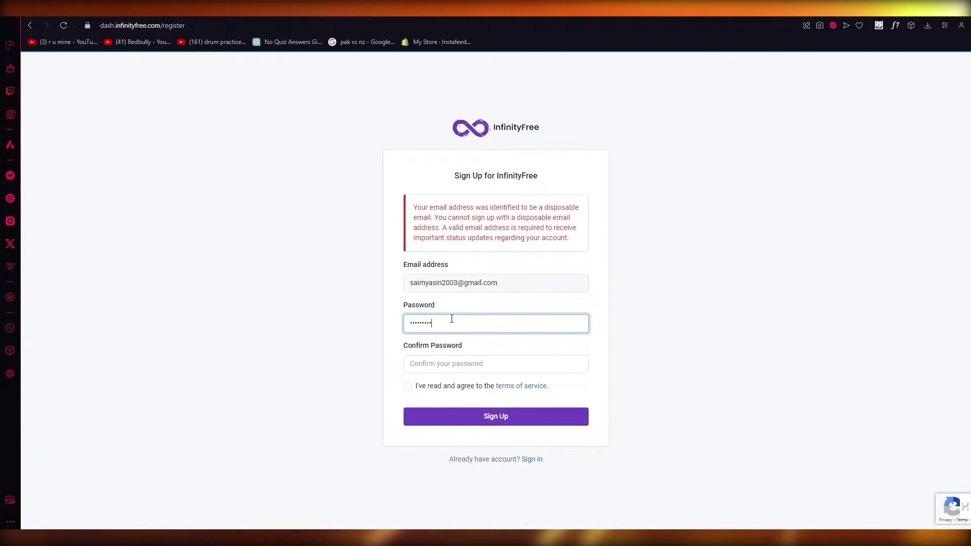
{"action": "left_click", "coordinate": [457, 372]}
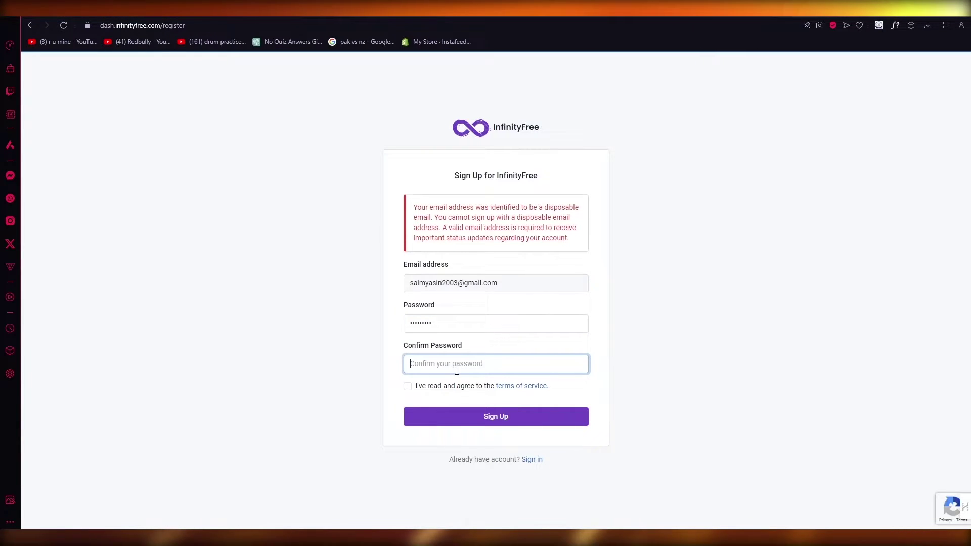
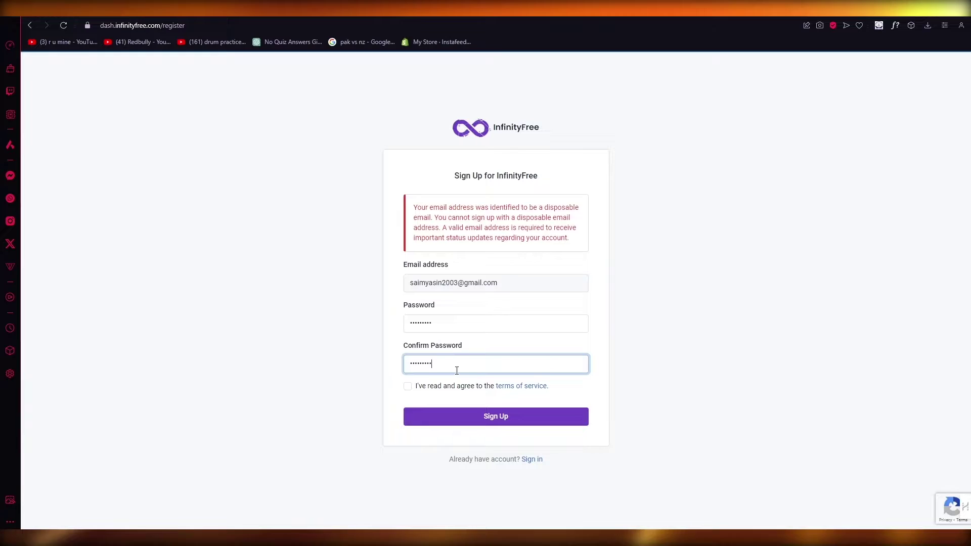
{"action": "left_click", "coordinate": [407, 387]}
{"action": "left_click", "coordinate": [433, 418]}
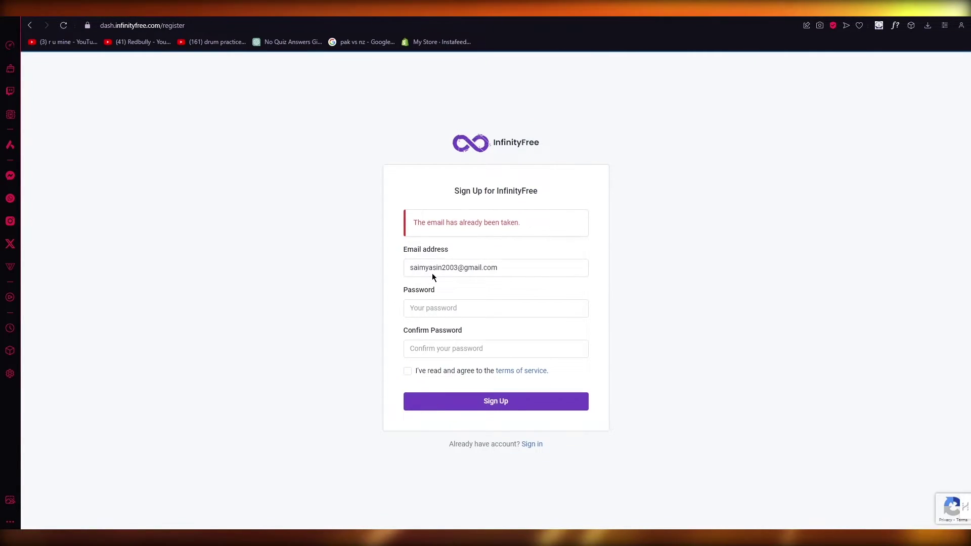
{"action": "double_click", "coordinate": [460, 267]}
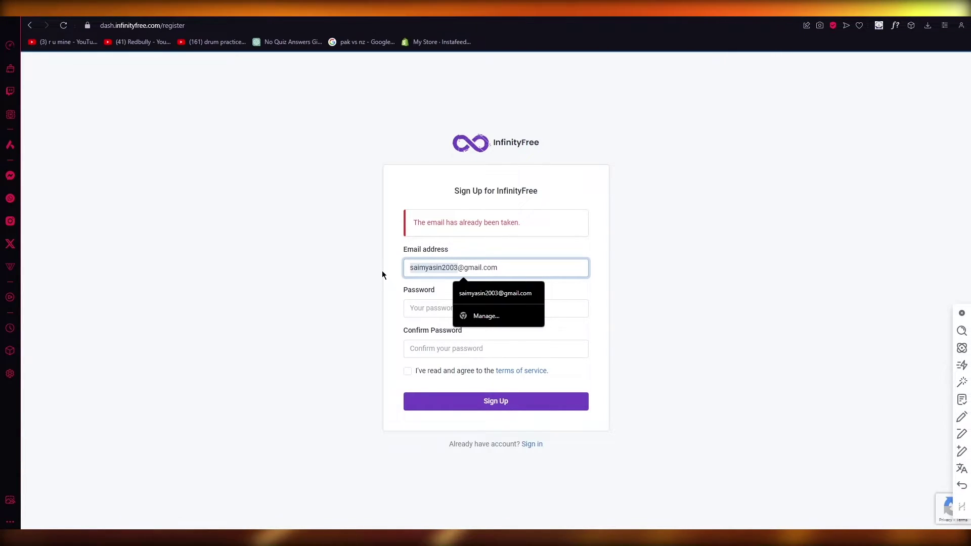
{"action": "key", "text": "BackSpace"}
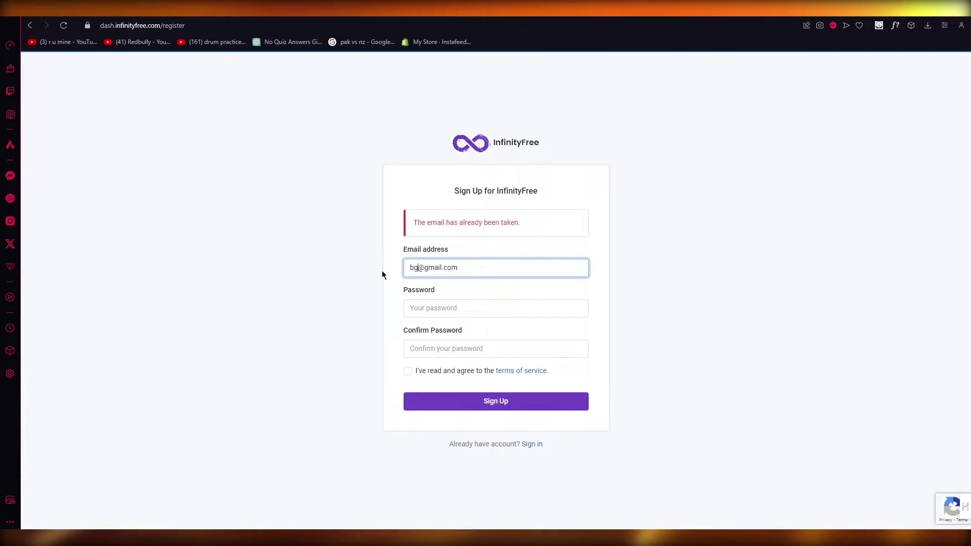
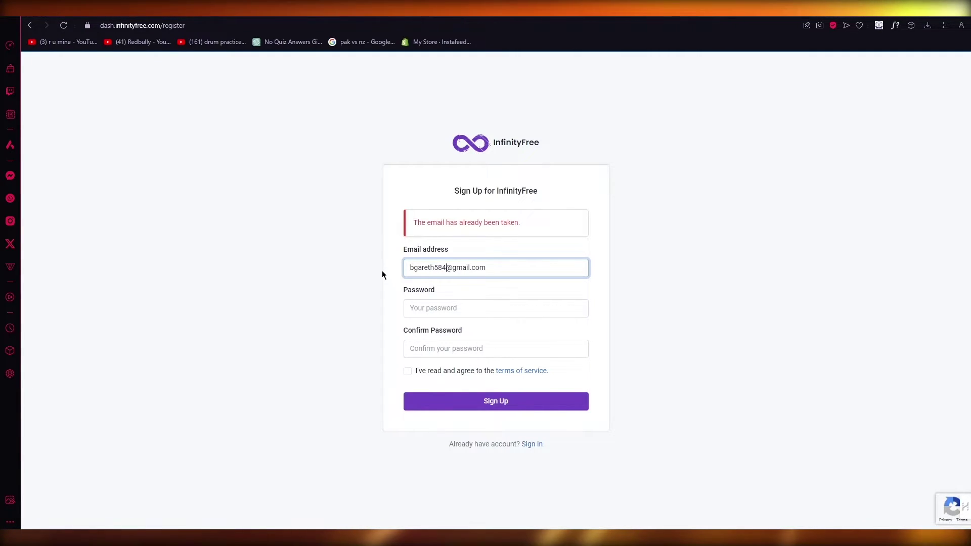
{"action": "key", "text": "Return"}
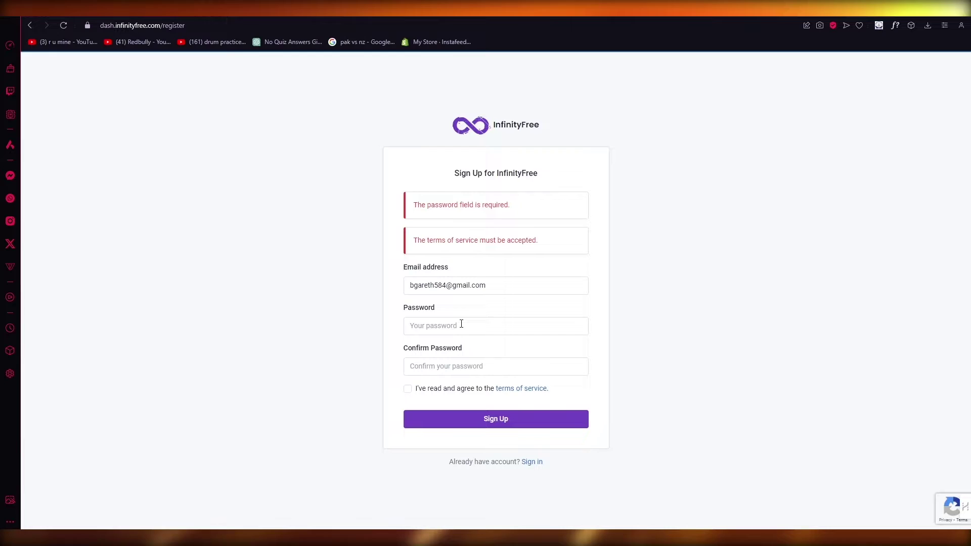
{"action": "left_click", "coordinate": [410, 390]}
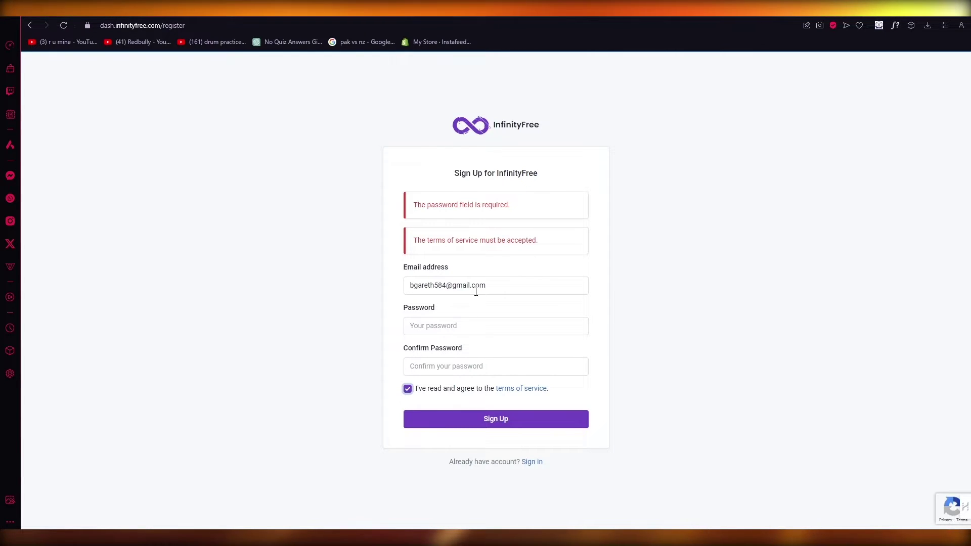
{"action": "left_click", "coordinate": [453, 324]}
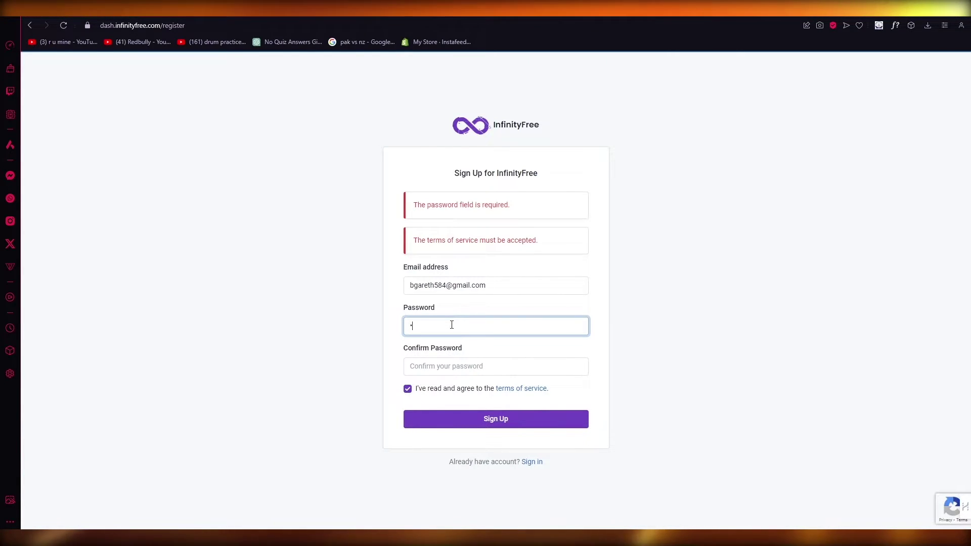
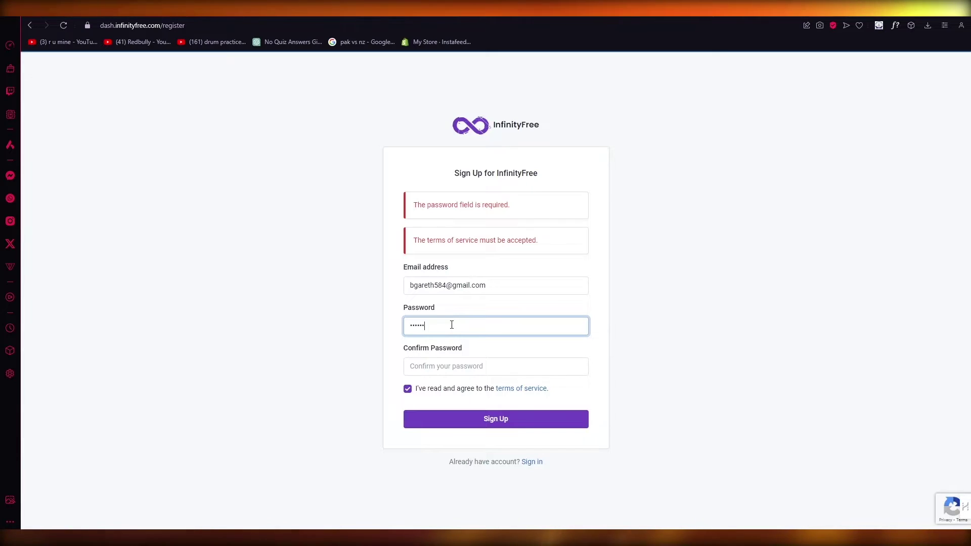
{"action": "left_click", "coordinate": [441, 372]}
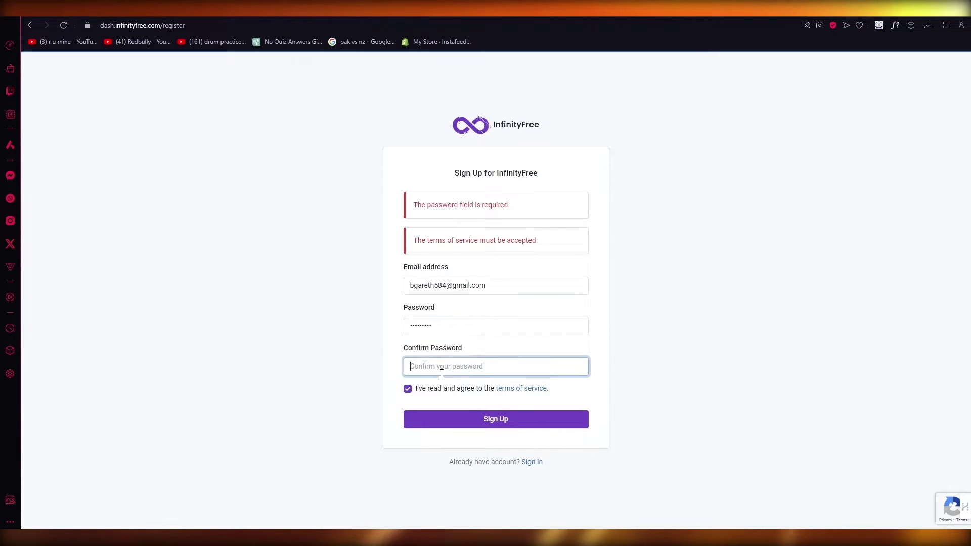
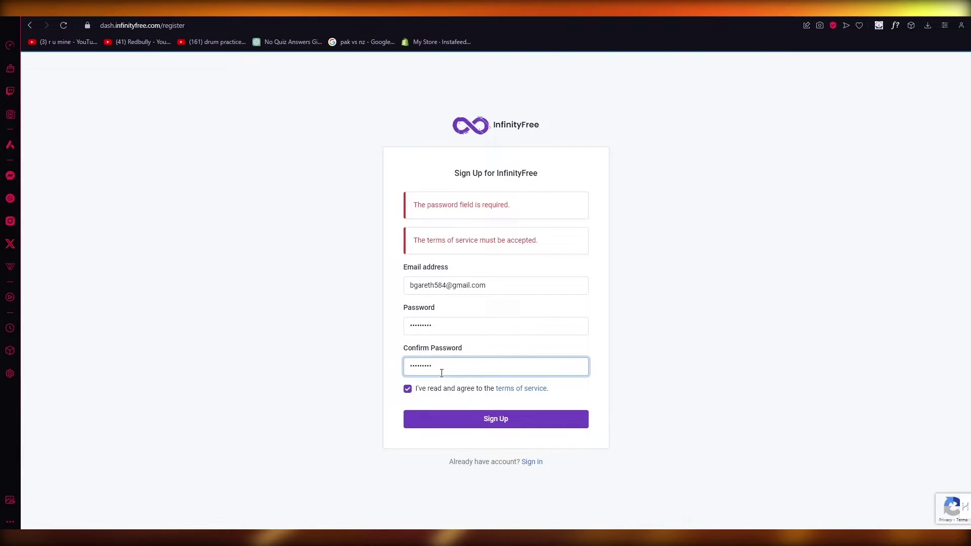
{"action": "key", "text": "Return"}
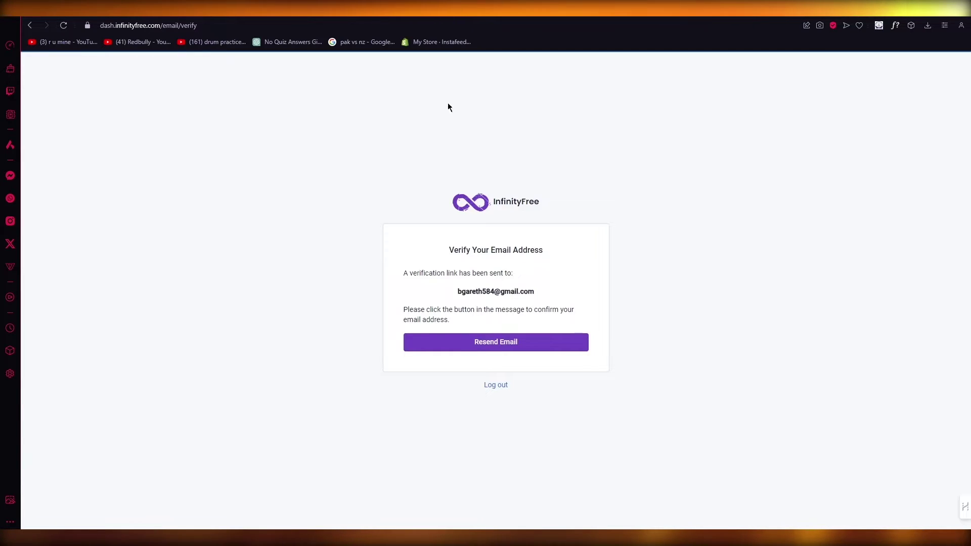
Step: Go to the login page and sign in with the saved email and a password
{"action": "left_click", "coordinate": [496, 386]}
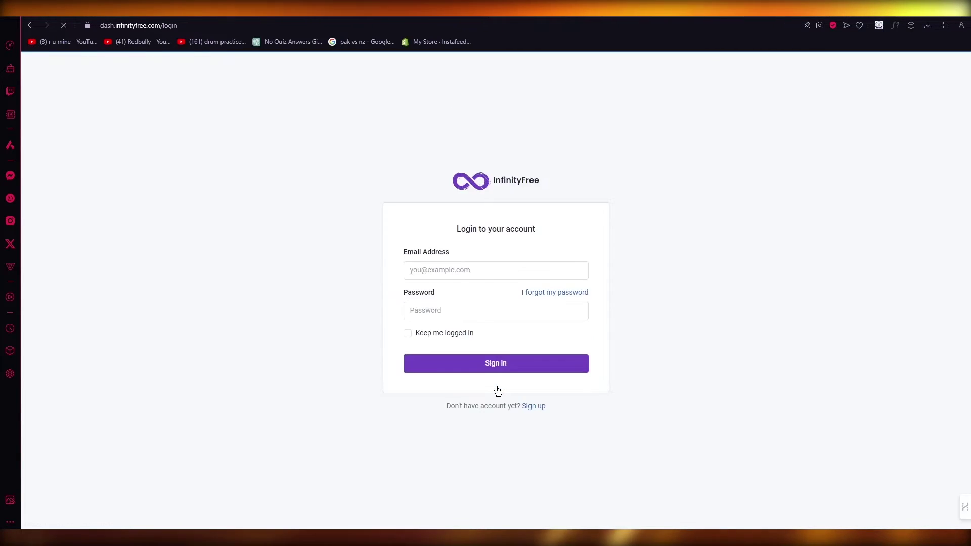
{"action": "left_click", "coordinate": [449, 273]}
{"action": "left_click", "coordinate": [485, 296]}
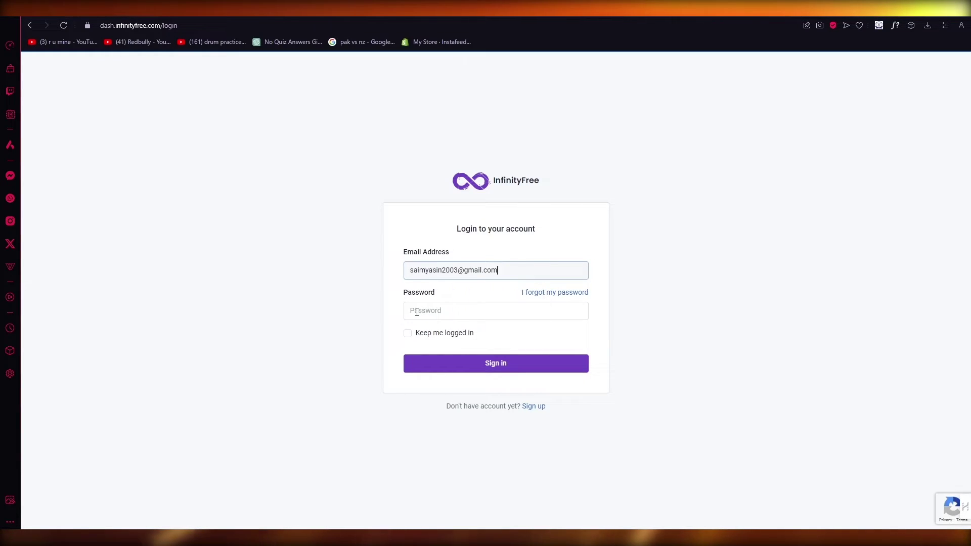
{"action": "left_click", "coordinate": [416, 312]}
{"action": "type", "text": "•••••"}
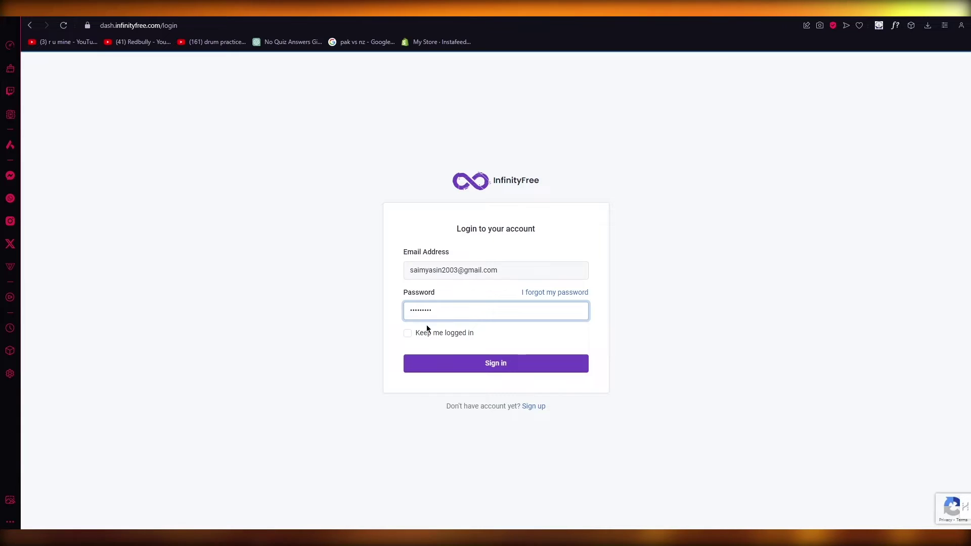
{"action": "left_click", "coordinate": [452, 361]}
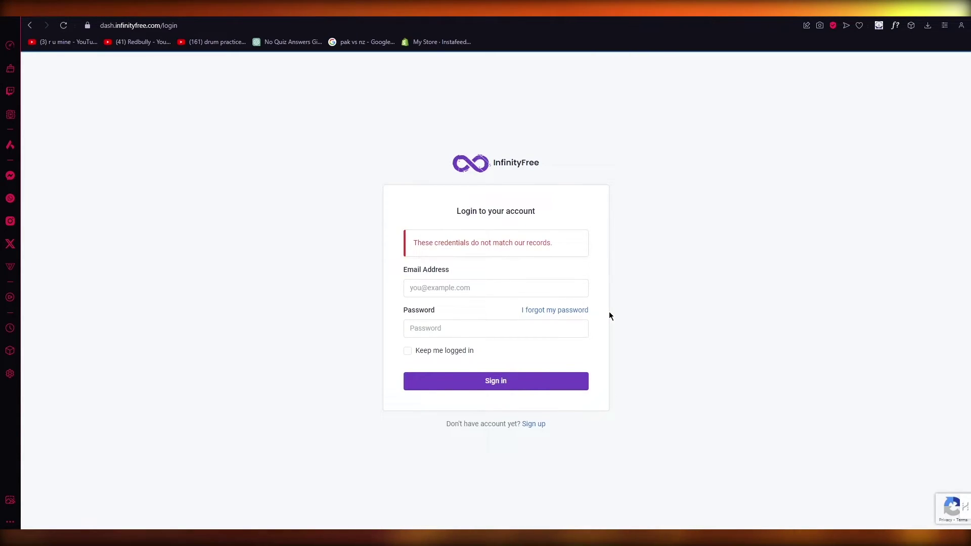
Step: After the error, refill the saved email and a new password and resubmit
{"action": "left_click", "coordinate": [486, 290]}
{"action": "left_click", "coordinate": [492, 317]}
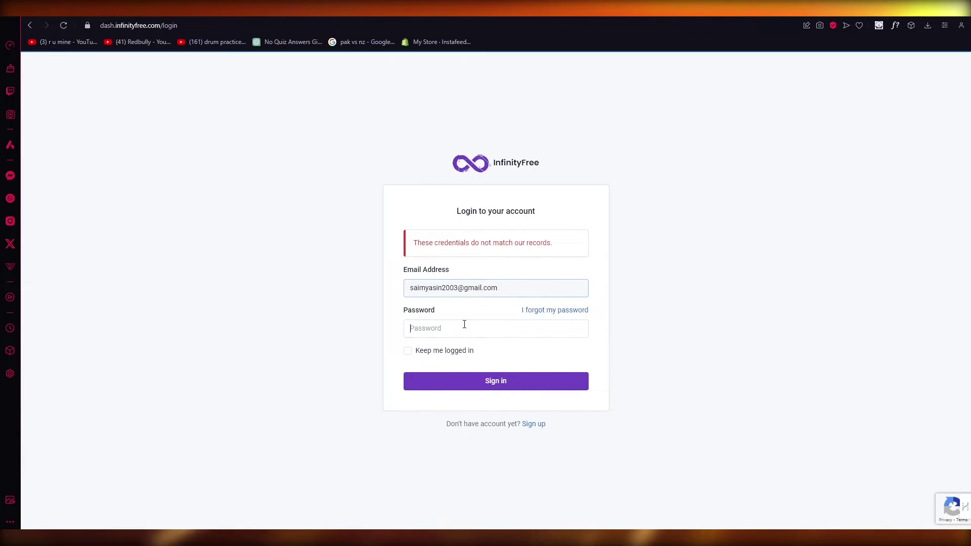
{"action": "left_click", "coordinate": [464, 324]}
{"action": "type", "text": "***"}
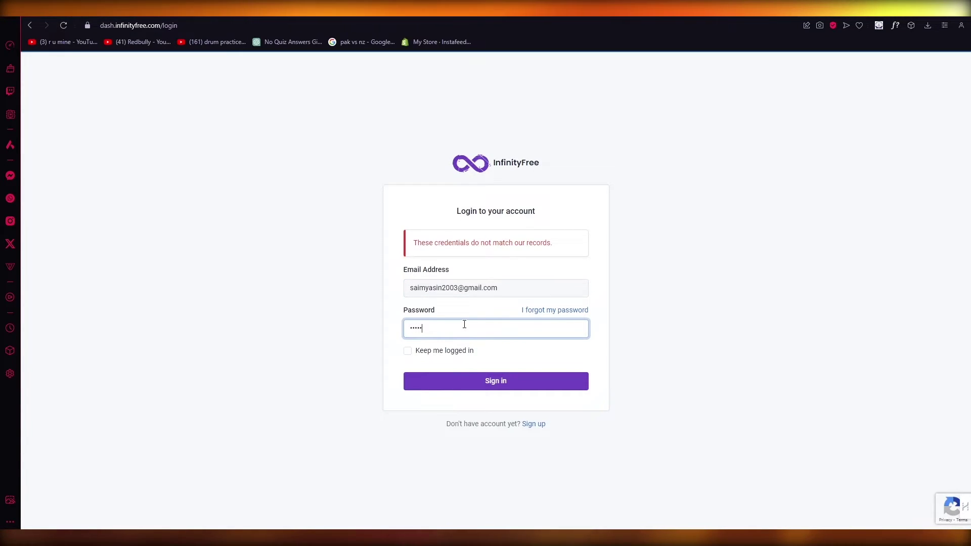
{"action": "type", "text": "****"}
{"action": "key", "text": "Return"}
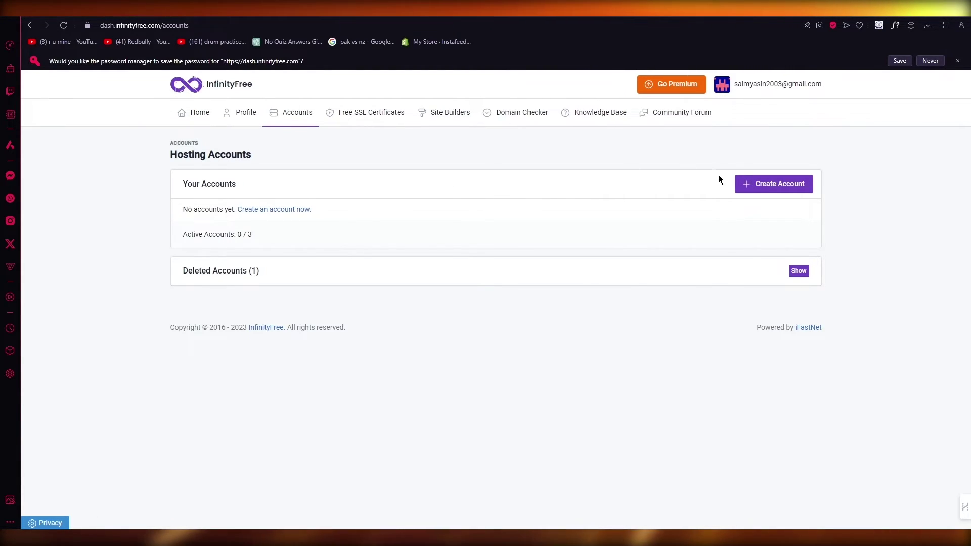
Step: Start a new hosting account, dismiss the GoDaddy ad, and pick the InfinityFree $0 plan
{"action": "left_click", "coordinate": [753, 186]}
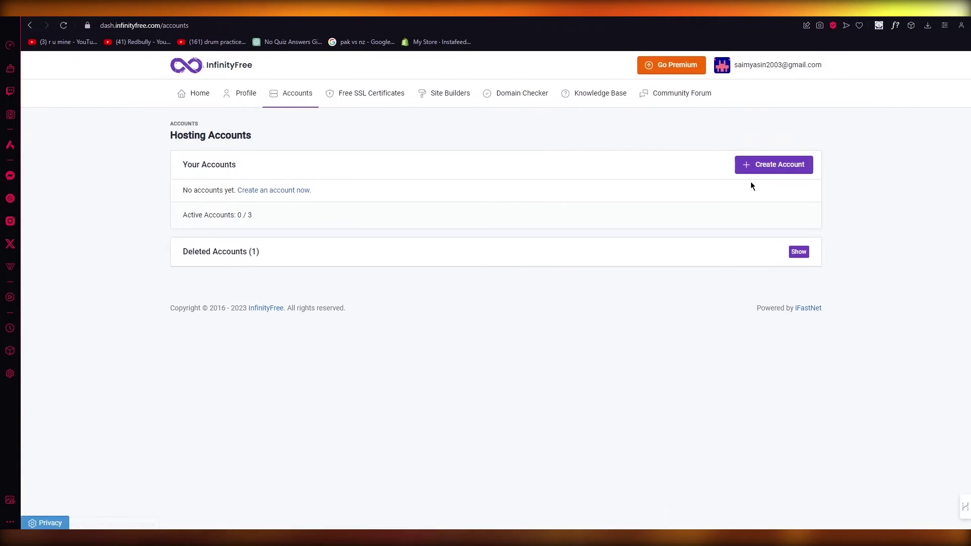
{"action": "left_click", "coordinate": [754, 165]}
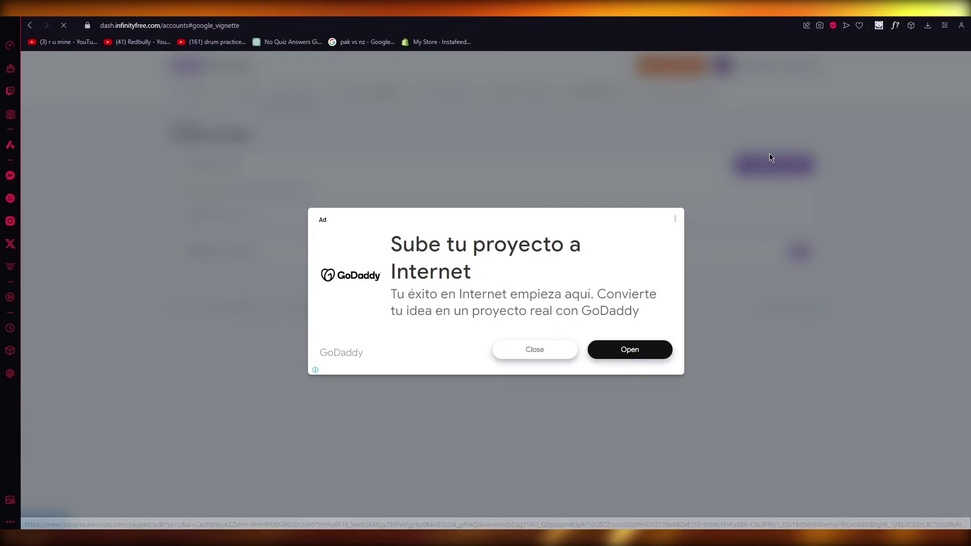
{"action": "left_click", "coordinate": [549, 350]}
{"action": "scroll", "coordinate": [454, 293], "scroll_direction": "down", "scroll_amount": 5}
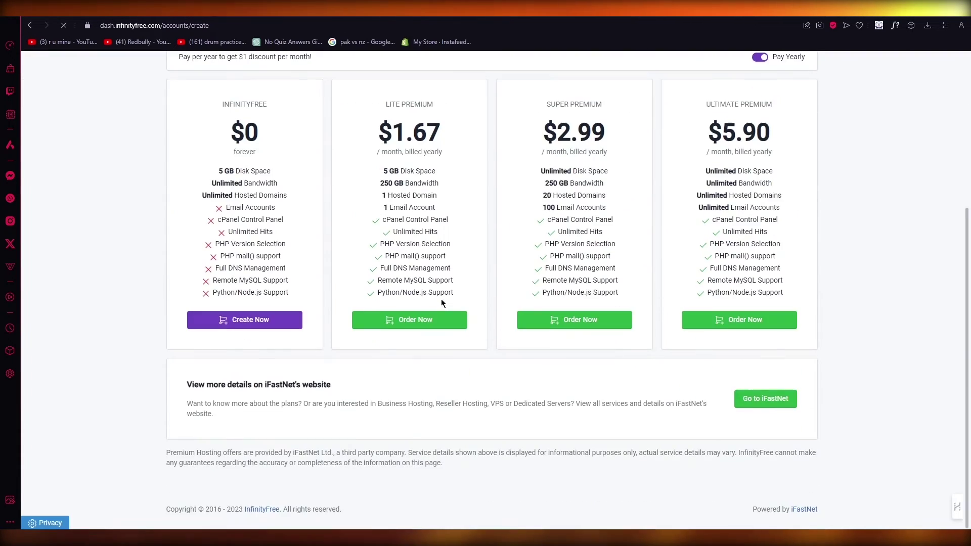
{"action": "left_click", "coordinate": [277, 317]}
{"action": "scroll", "coordinate": [293, 319], "scroll_direction": "up", "scroll_amount": 3}
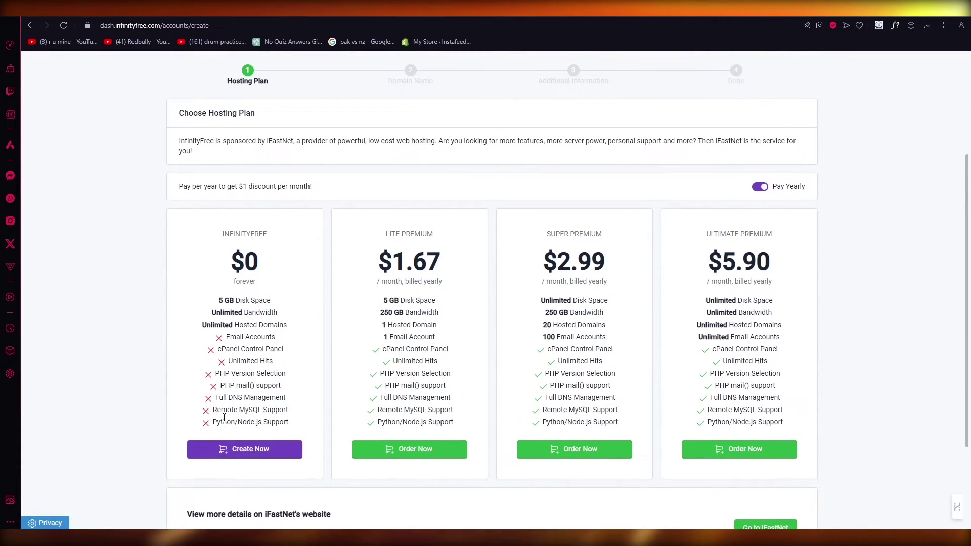
{"action": "left_click", "coordinate": [241, 451]}
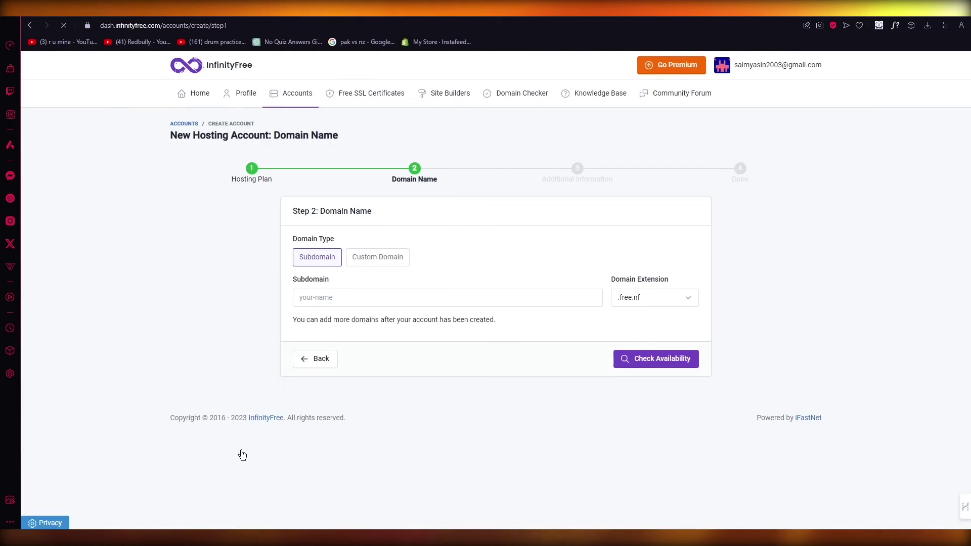
Step: Enter subdomain 'klkljkl' with the .rf.gd extension and check its availability
{"action": "left_click", "coordinate": [337, 305]}
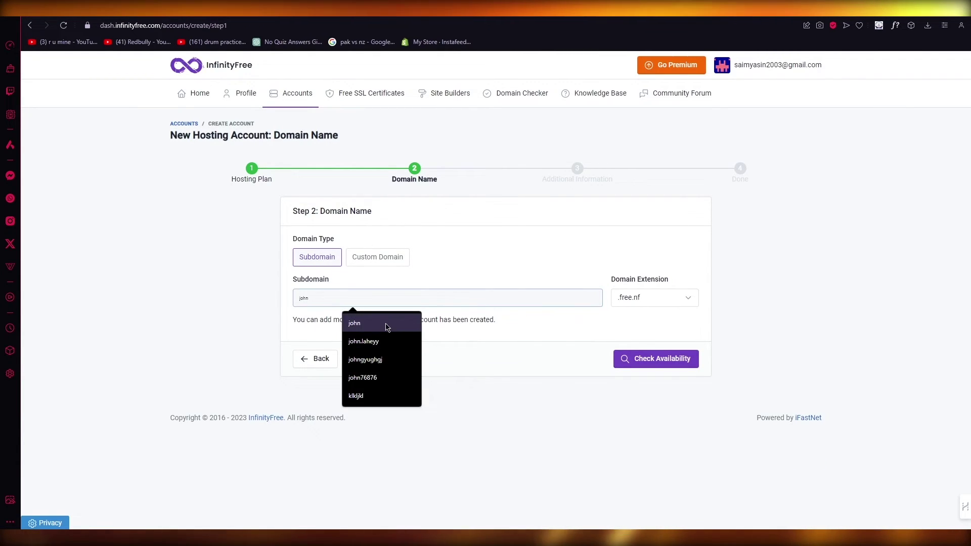
{"action": "left_click", "coordinate": [379, 394]}
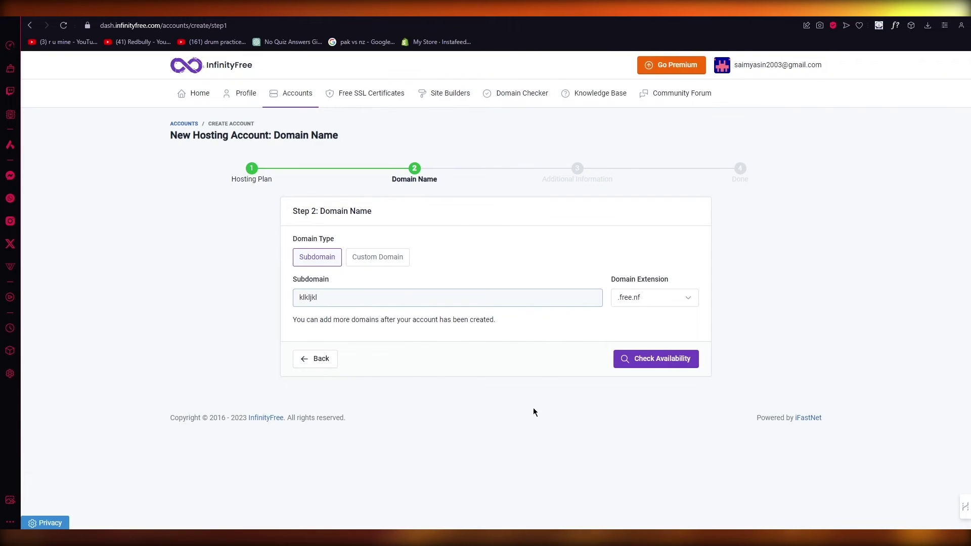
{"action": "left_click", "coordinate": [642, 300]}
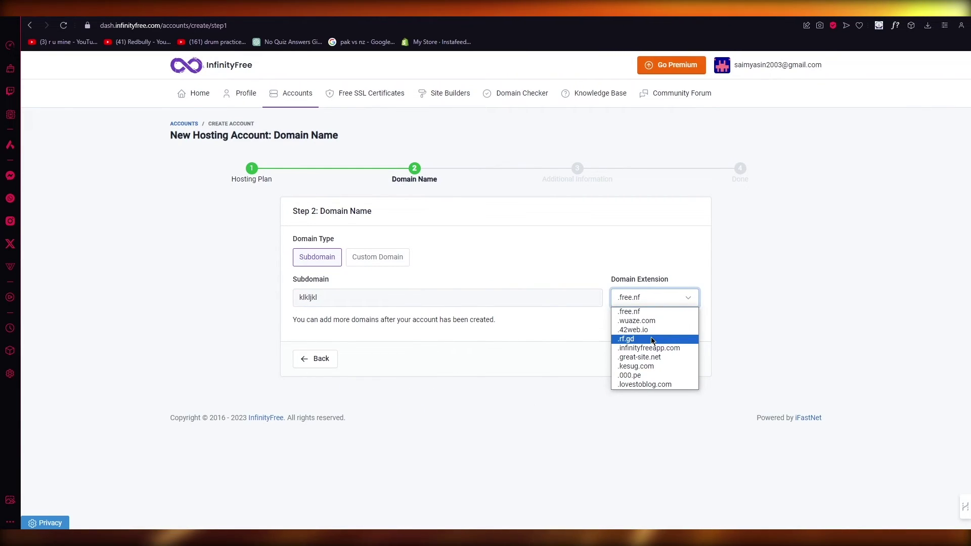
{"action": "left_click", "coordinate": [633, 322]}
{"action": "left_click", "coordinate": [646, 363]}
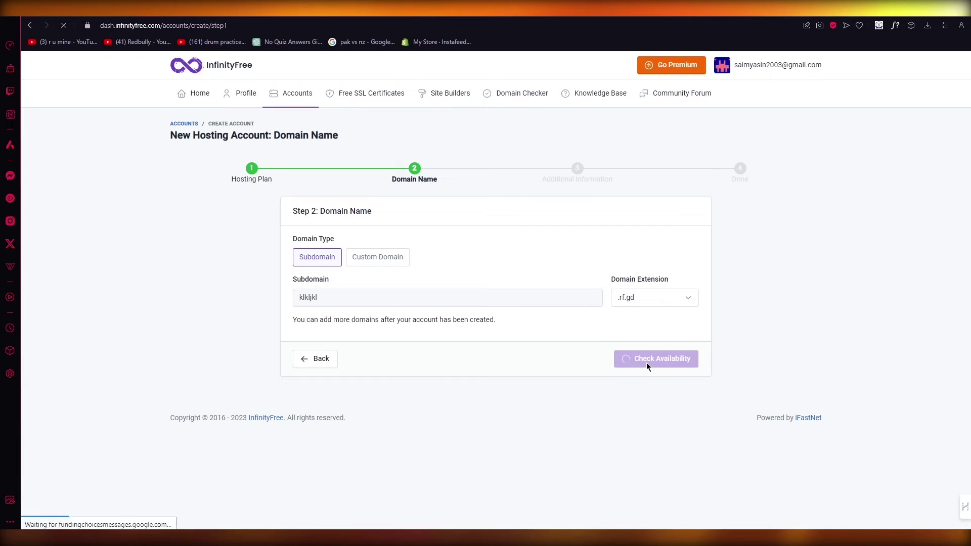
Step: Append '76' to make klkljkl76.rf.gd and check again
{"action": "left_click", "coordinate": [449, 327]}
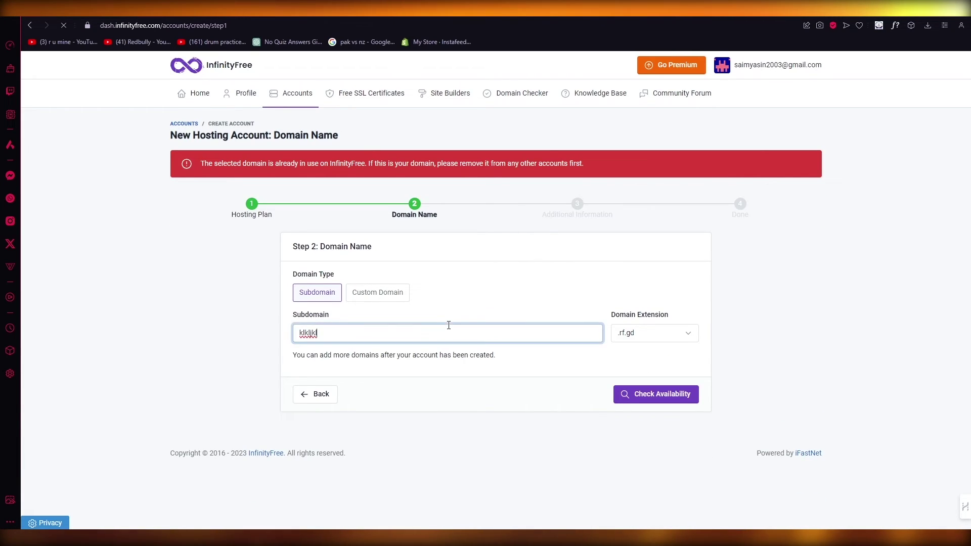
{"action": "type", "text": "76"}
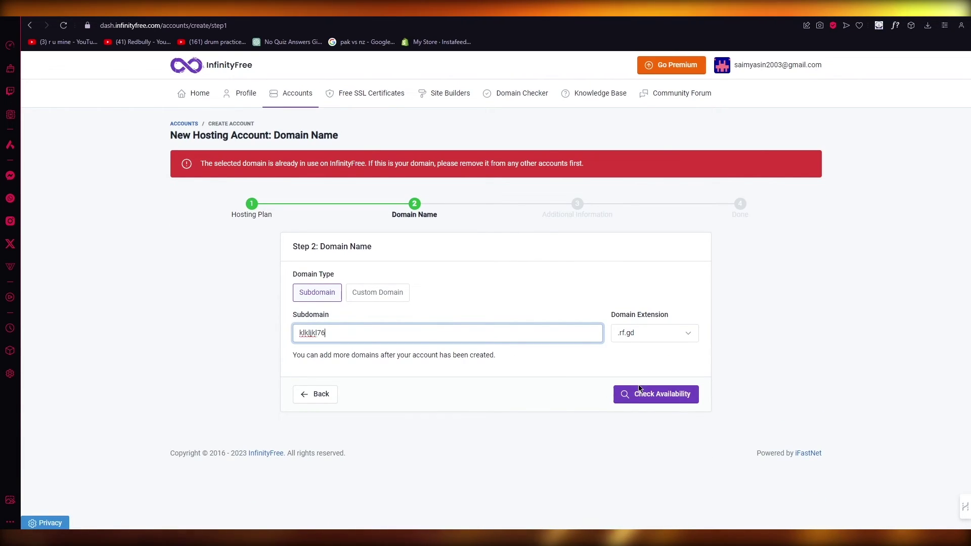
{"action": "left_click", "coordinate": [638, 390]}
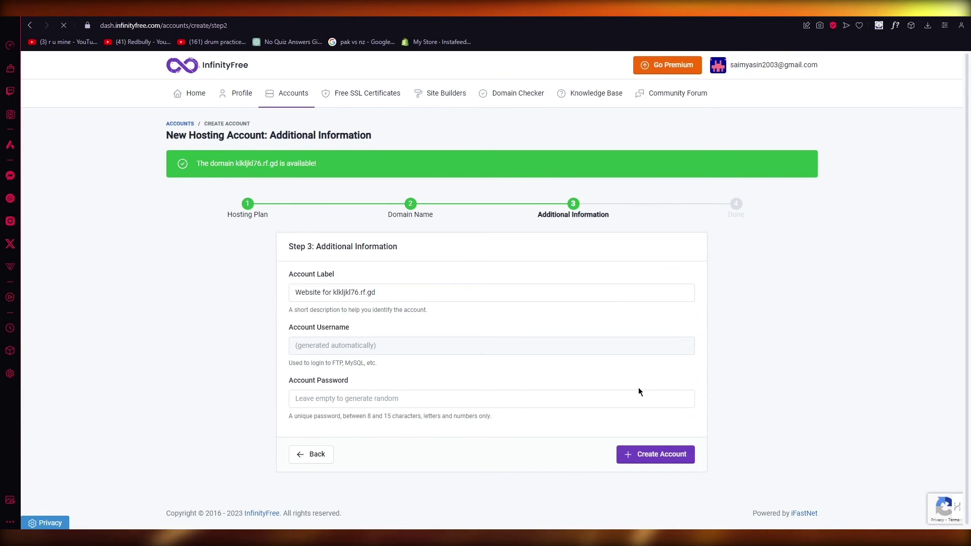
{"action": "left_click", "coordinate": [364, 399]}
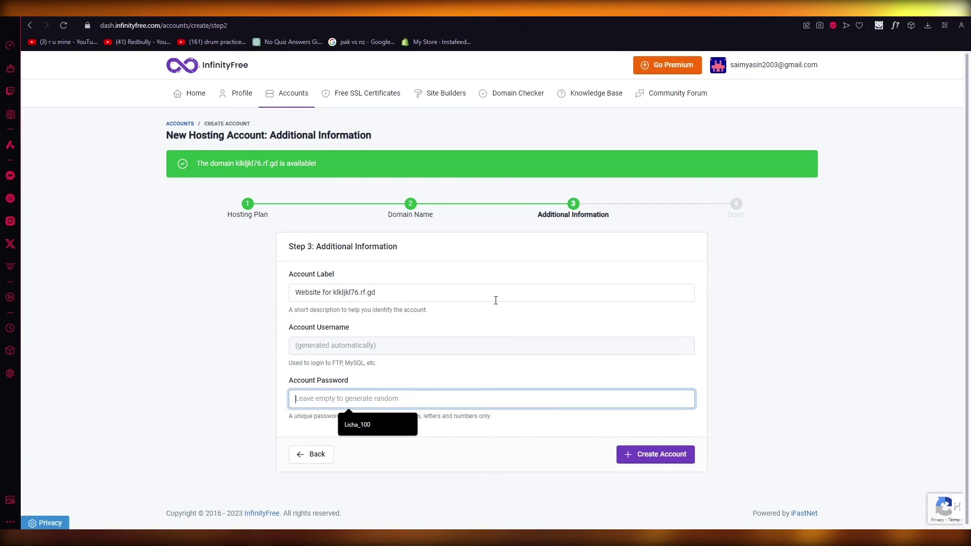
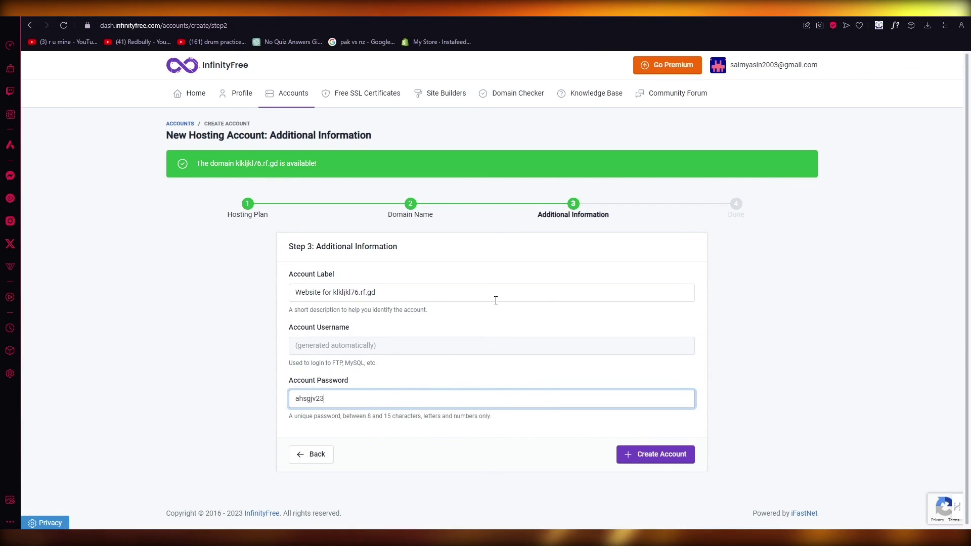
{"action": "left_click", "coordinate": [624, 453]}
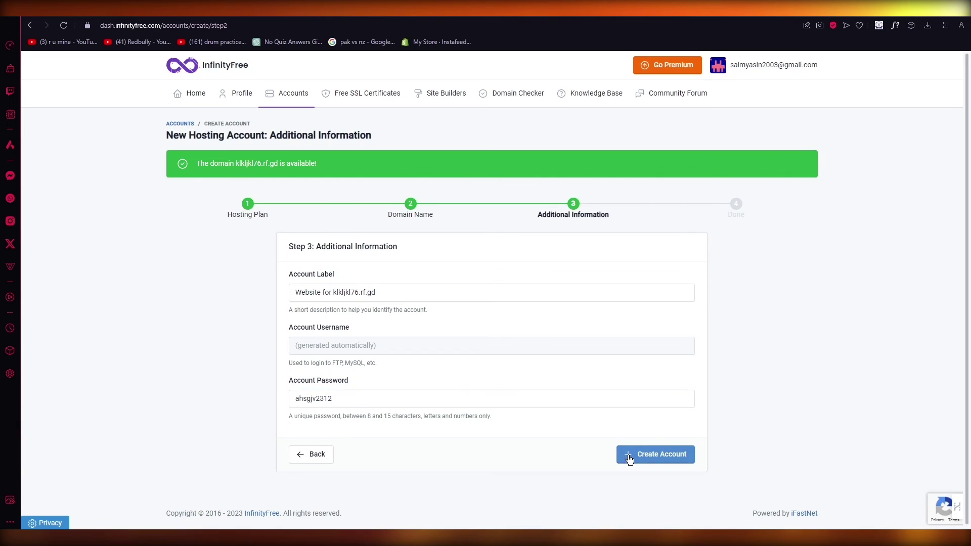